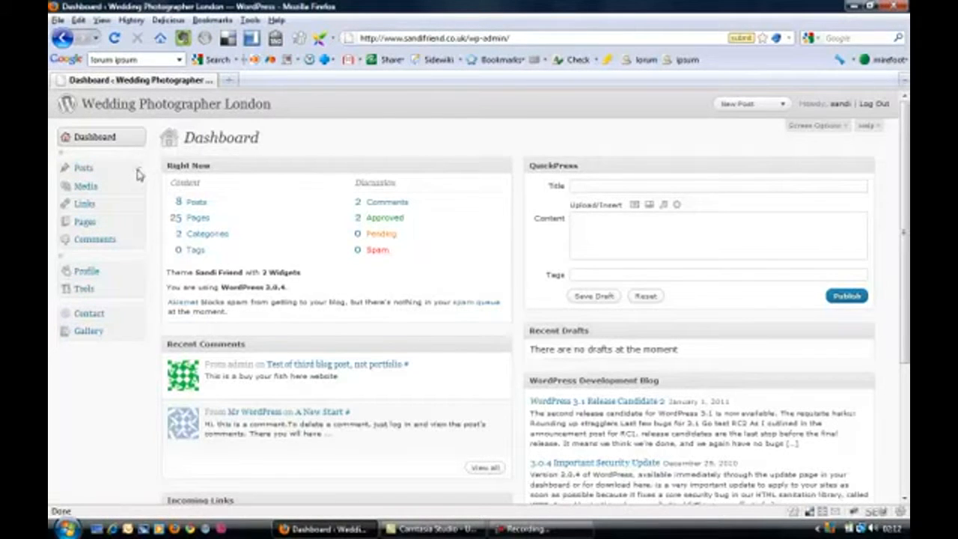
Step: Start a new post and title it with the site owner's first name followed by "'s first blog post"
left_click(138, 171)
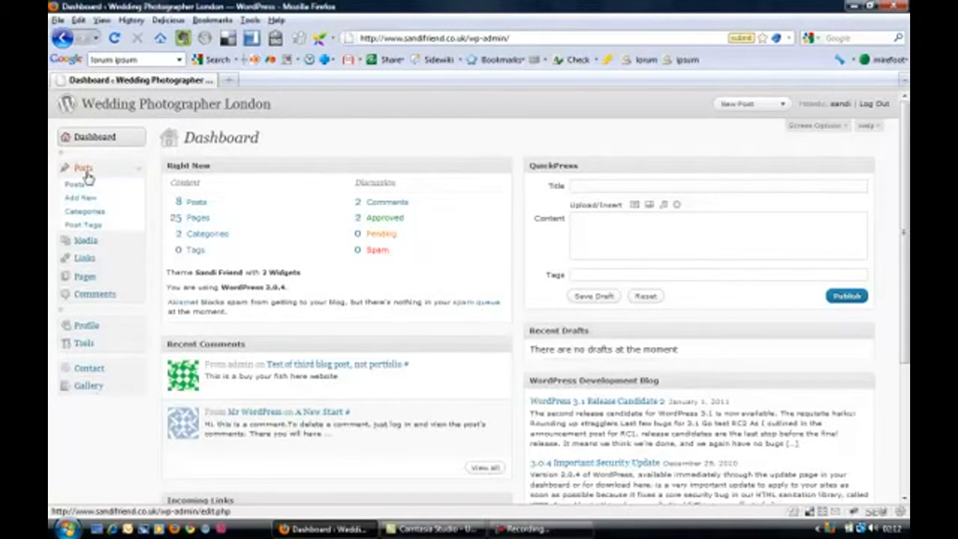
left_click(79, 198)
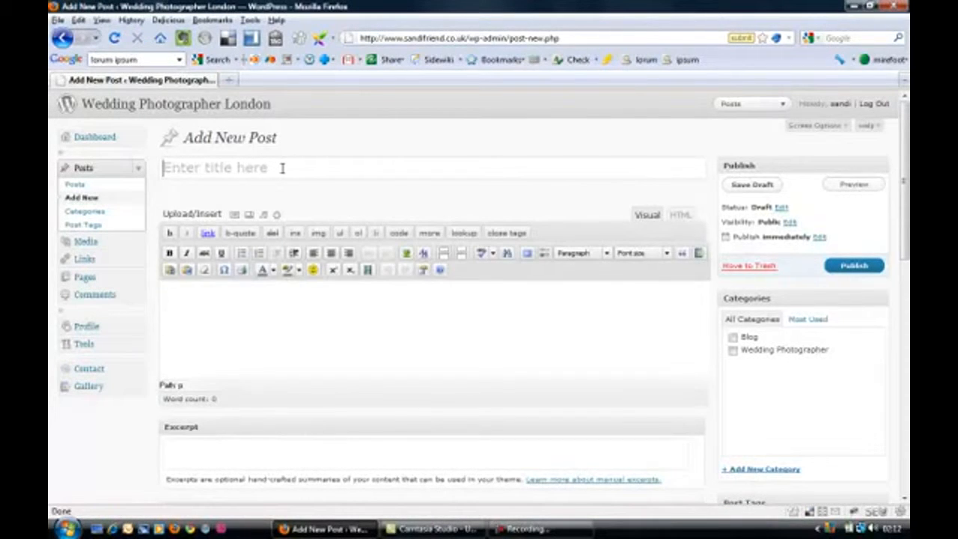
type("Sa")
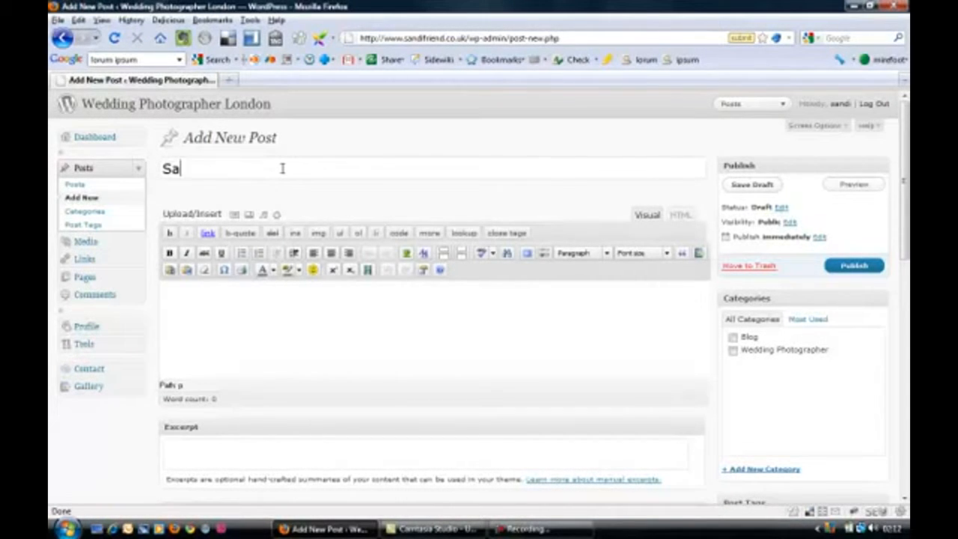
type("ndi's firs")
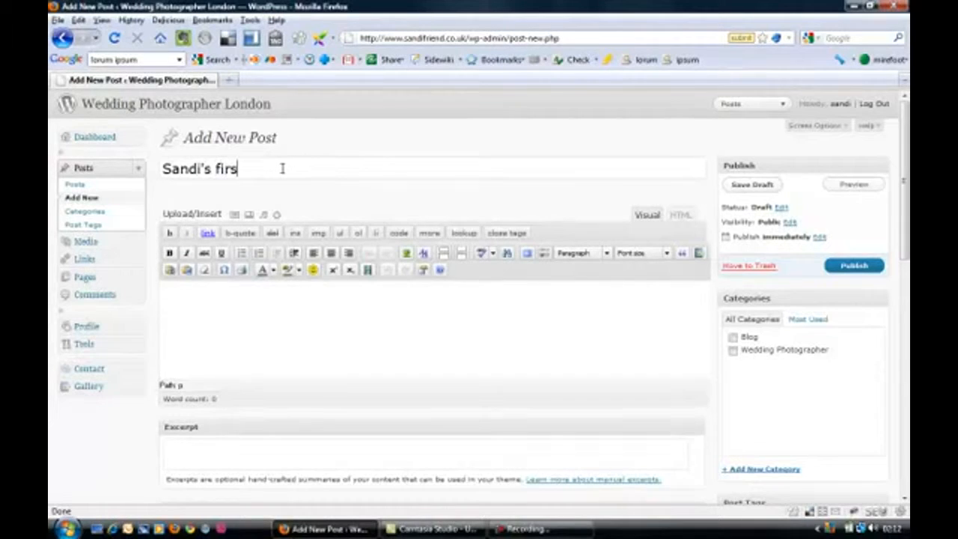
type("t blog post")
Step: Insert the copied Lorem Ipsum article into the post body as plain text with line breaks kept
left_click(204, 302)
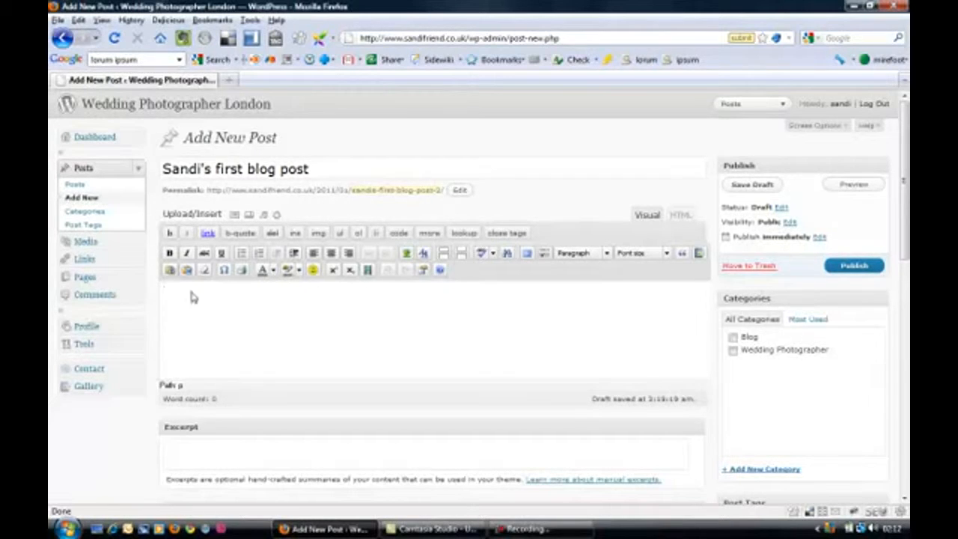
left_click(170, 271)
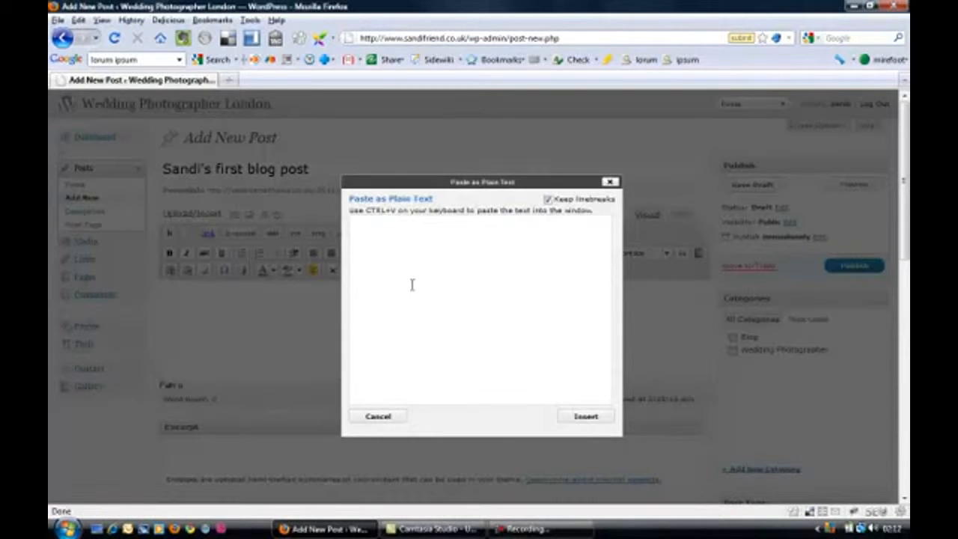
key("ctrl+v")
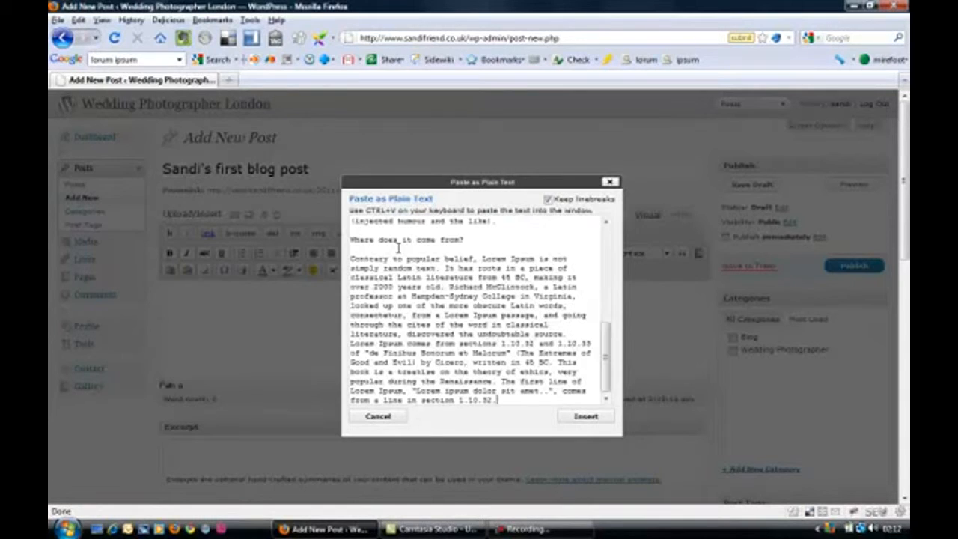
left_click(587, 418)
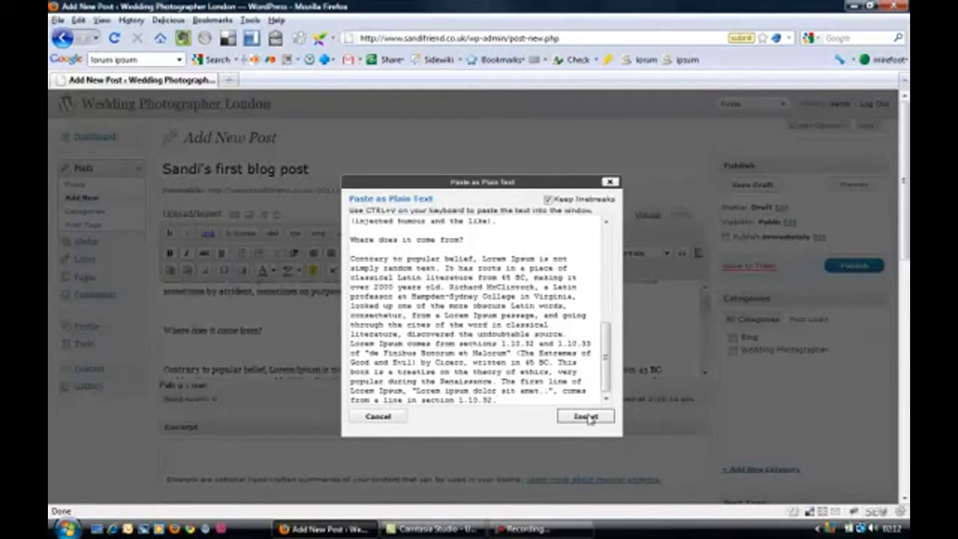
scroll(288, 313, "up", 6)
scroll(458, 314, "down", 10)
scroll(409, 317, "up", 5)
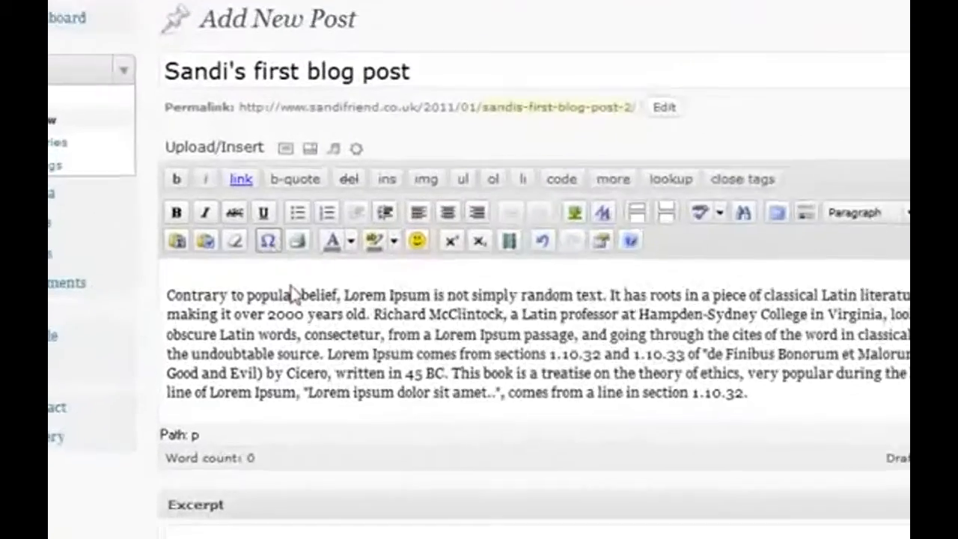
scroll(352, 303, "up", 5)
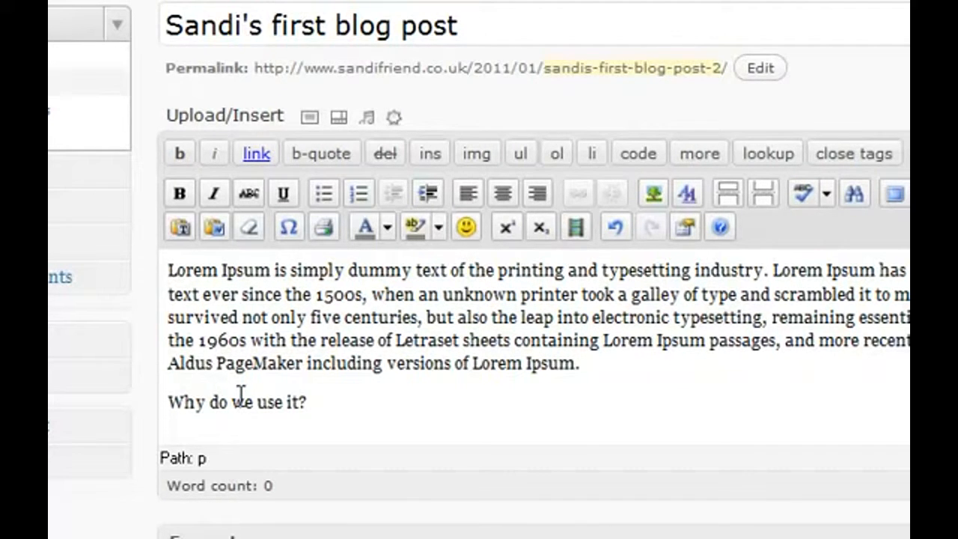
Step: Upload the image file DSCF0360 from the computer for use in the post
left_click(309, 120)
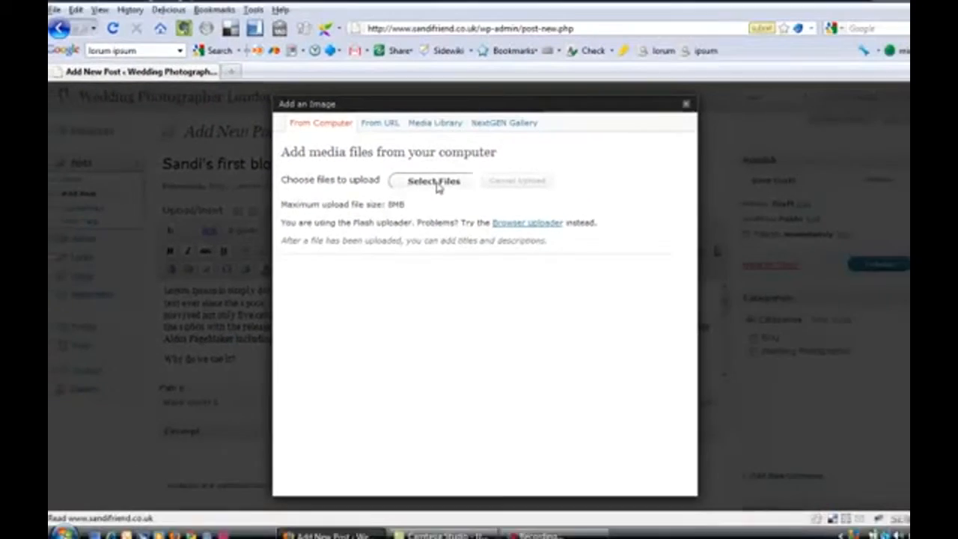
left_click(690, 59)
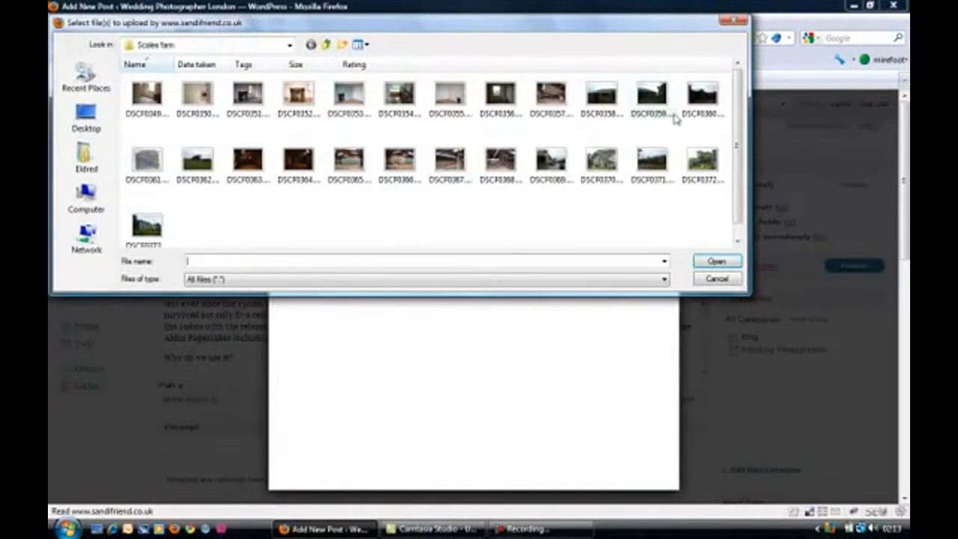
left_click(702, 97)
left_click(716, 262)
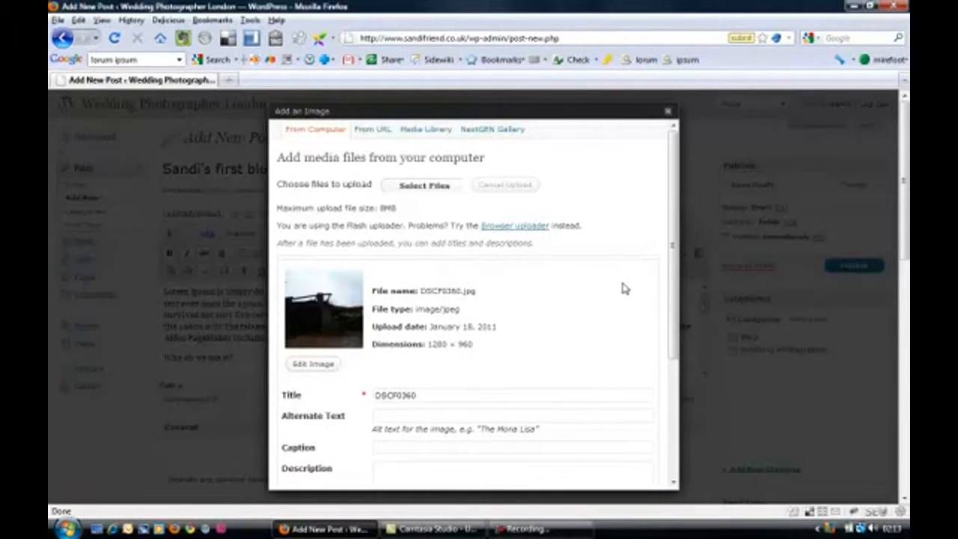
Step: Replace the uploaded image's title with "Wedding photography in a barn"
scroll(575, 284, "down", 2)
scroll(550, 278, "down", 2)
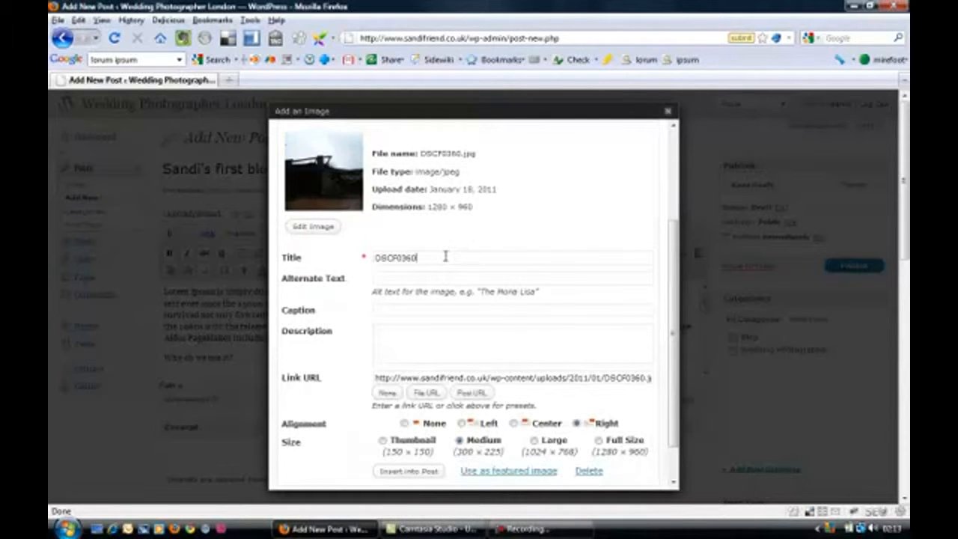
key("BackSpace")
key("BackSpace")
key("BackSpace")
key("BackSpace")
key("BackSpace")
key("BackSpace")
key("BackSpace")
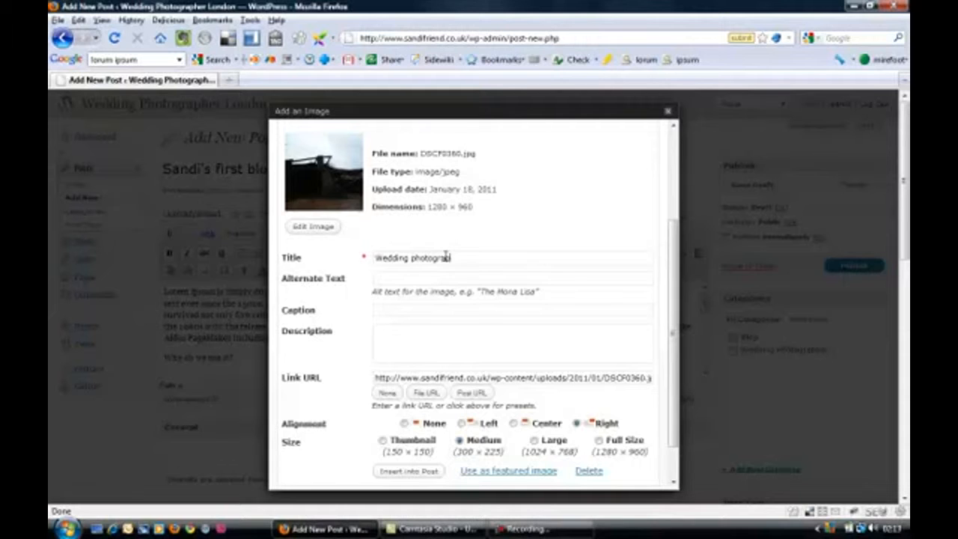
type("barn")
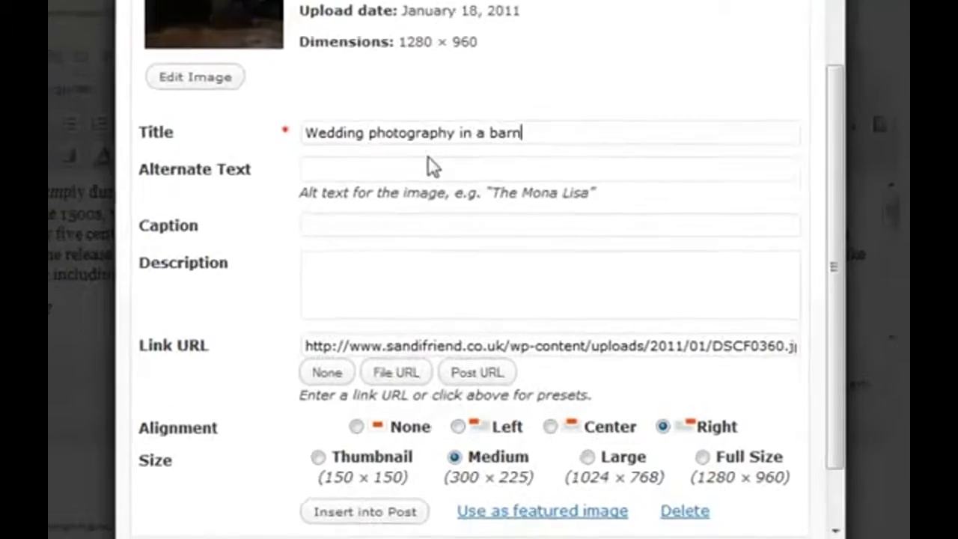
Step: Set the image's alternate text to "Wedding in a cold barn"
left_click(439, 274)
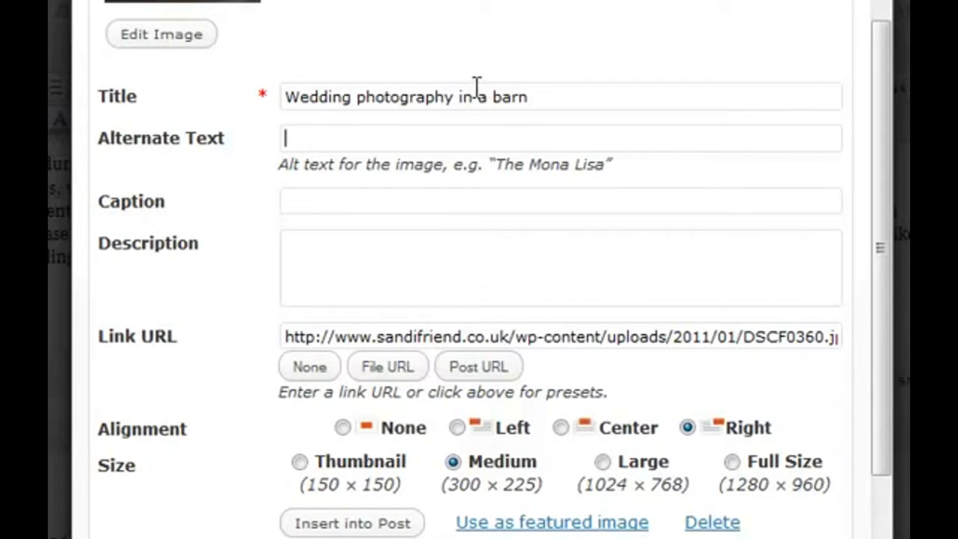
left_click_drag(528, 97, 292, 97)
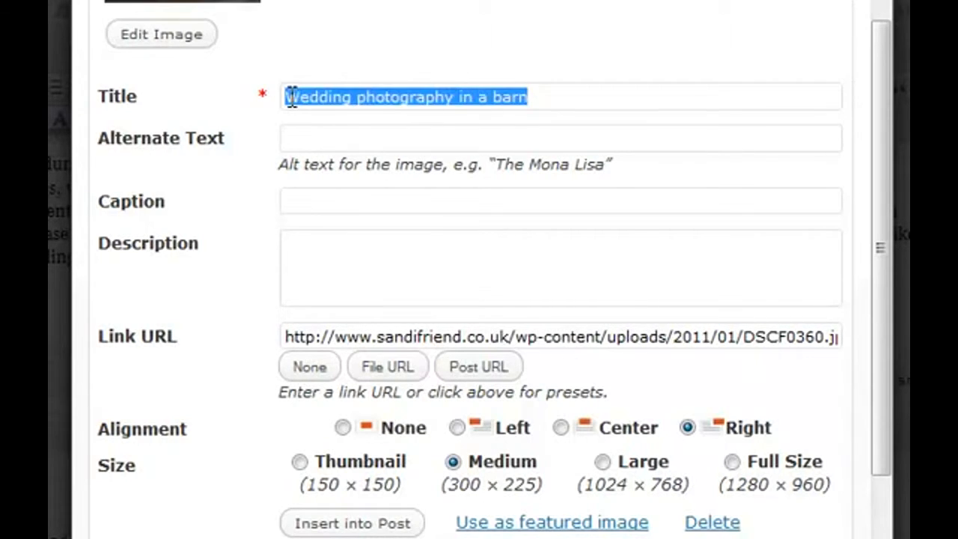
left_click(317, 136)
type("We")
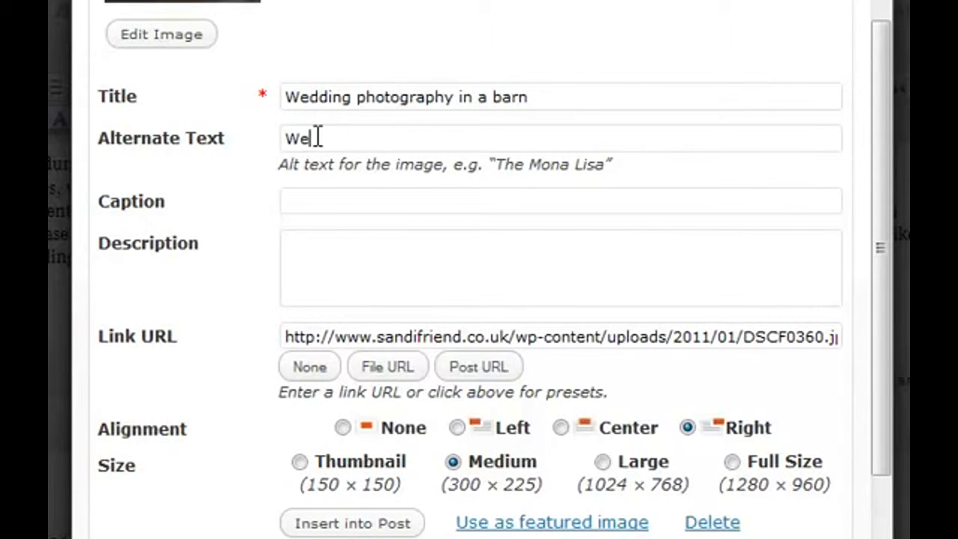
type("dding in a cold barn")
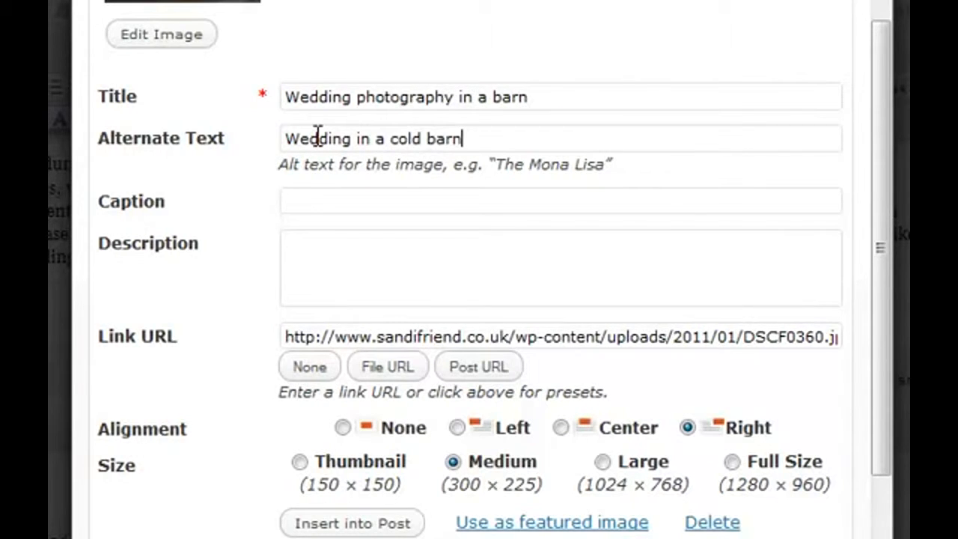
Step: Give the image the caption "This is a picture"
left_click(327, 257)
left_click(327, 200)
type("This is a pictr")
key("BackSpace")
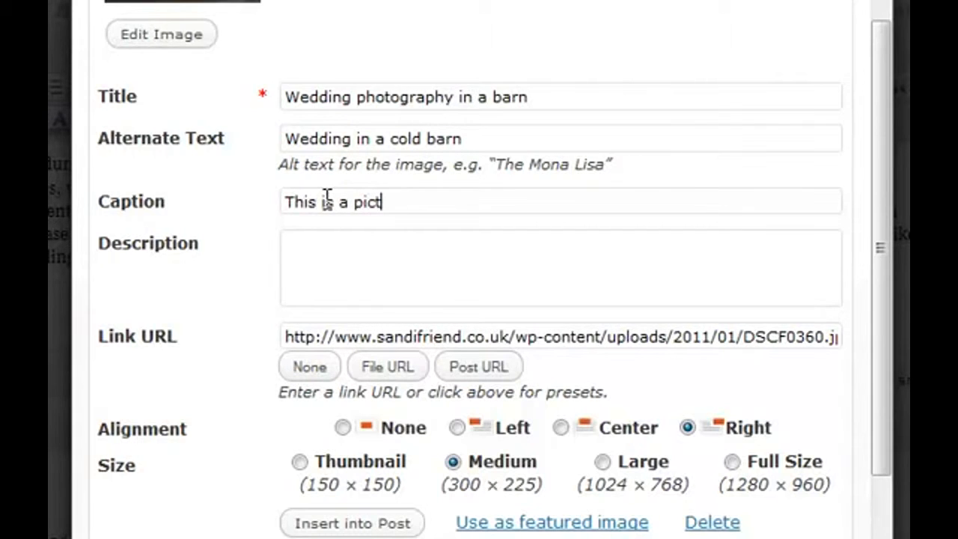
type("ure")
Step: Describe the image as "Wedding photography in a very cold barn near wales" and insert it into the post
left_click(362, 255)
type("Wedding photography in a very cold barn near wales")
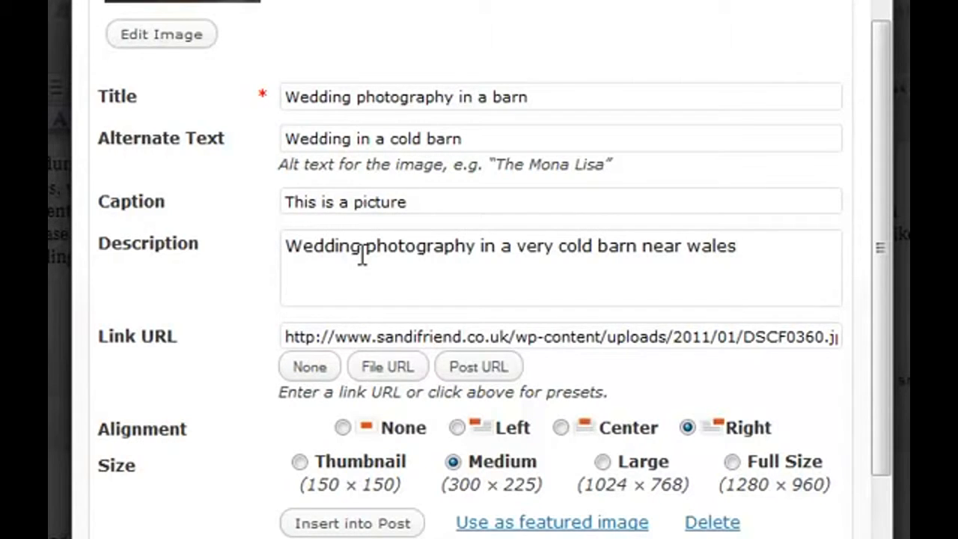
scroll(362, 254, "down", 2)
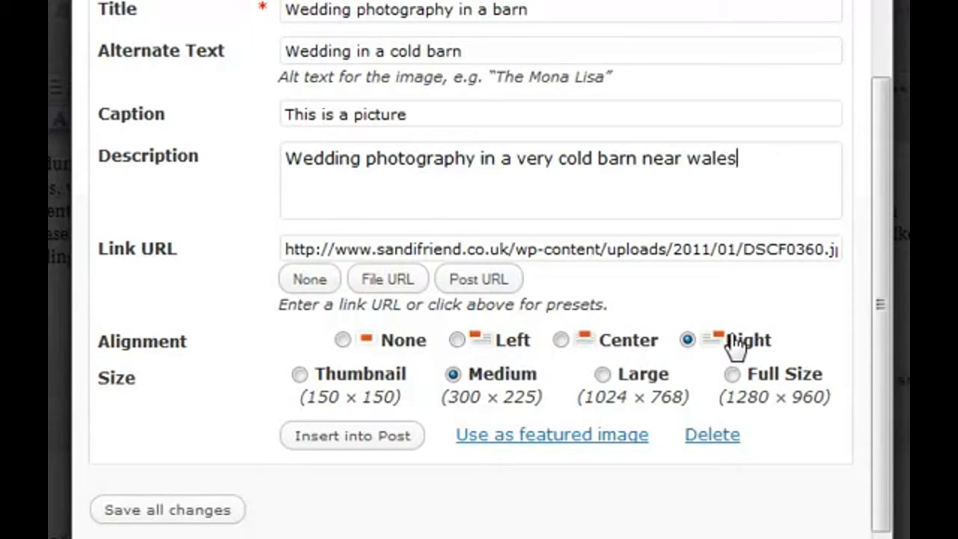
left_click(366, 443)
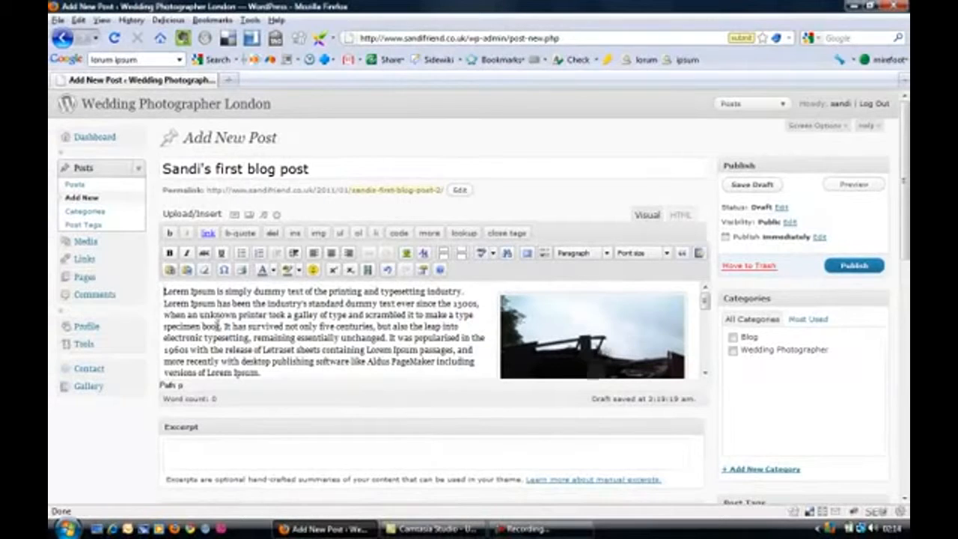
Step: Link the words "It has survived" in the first paragraph to the external web address ending in "inehost.co.uk"
left_click_drag(224, 327, 285, 327)
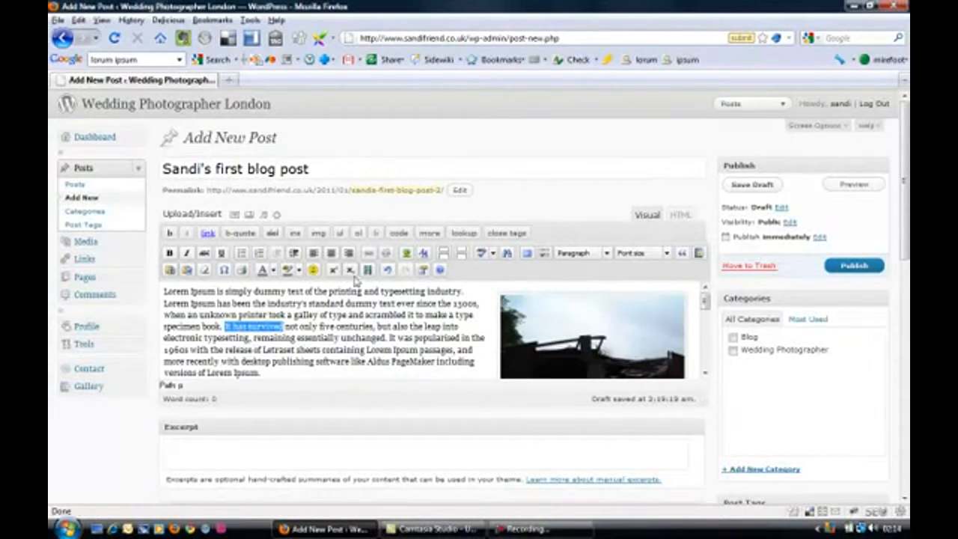
left_click(369, 252)
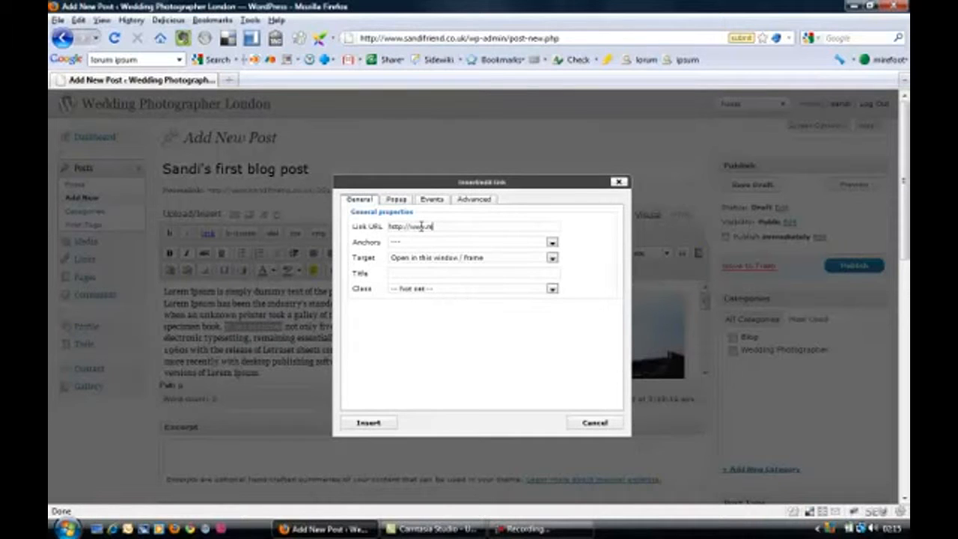
type("inehost.co.uk")
left_click(368, 423)
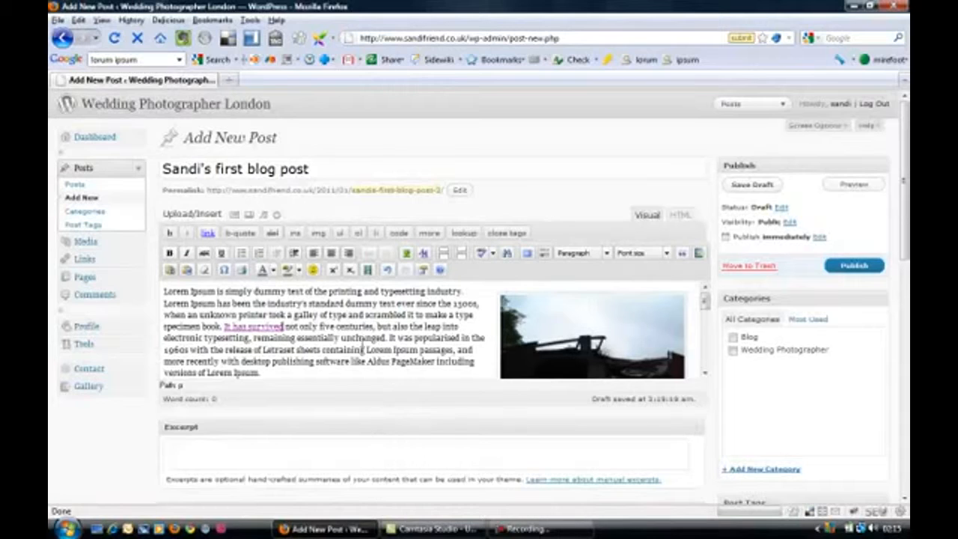
Step: Format the opening paragraph containing "dummy text of the" as Heading 2
left_click_drag(163, 291, 331, 291)
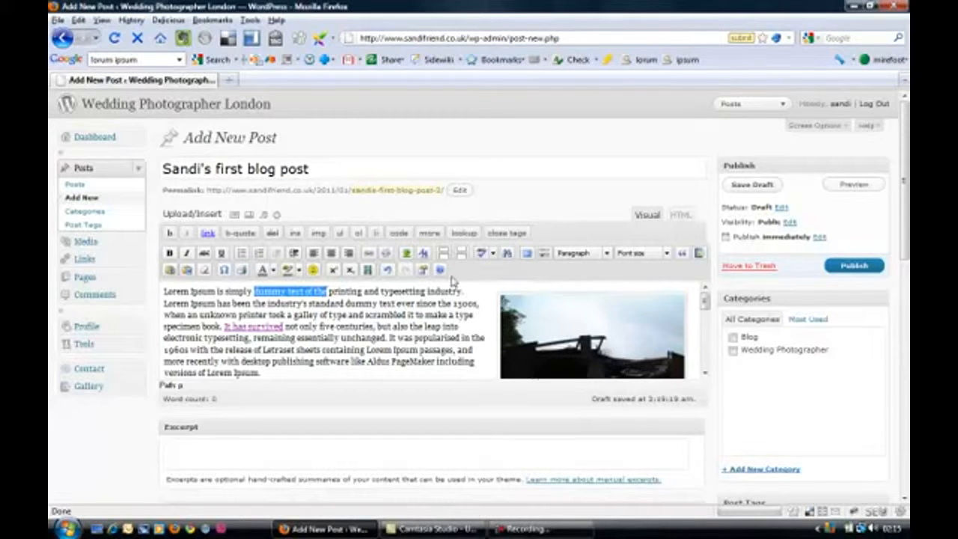
left_click(606, 253)
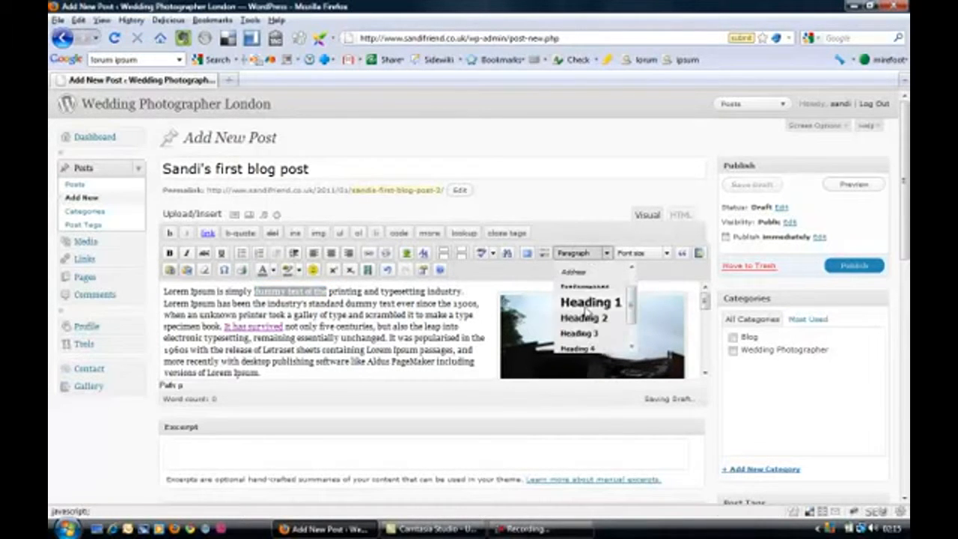
left_click(584, 296)
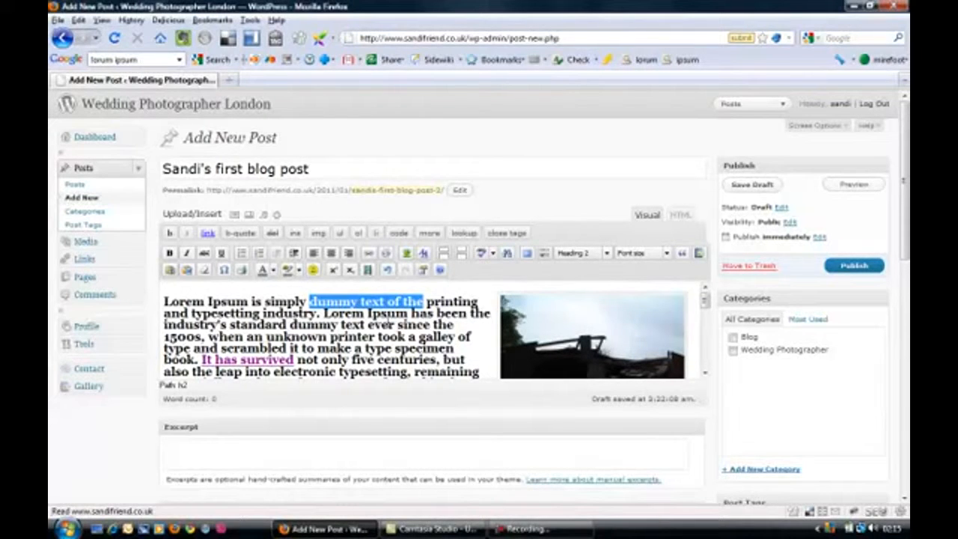
scroll(376, 341, "down", 5)
scroll(377, 330, "up", 3)
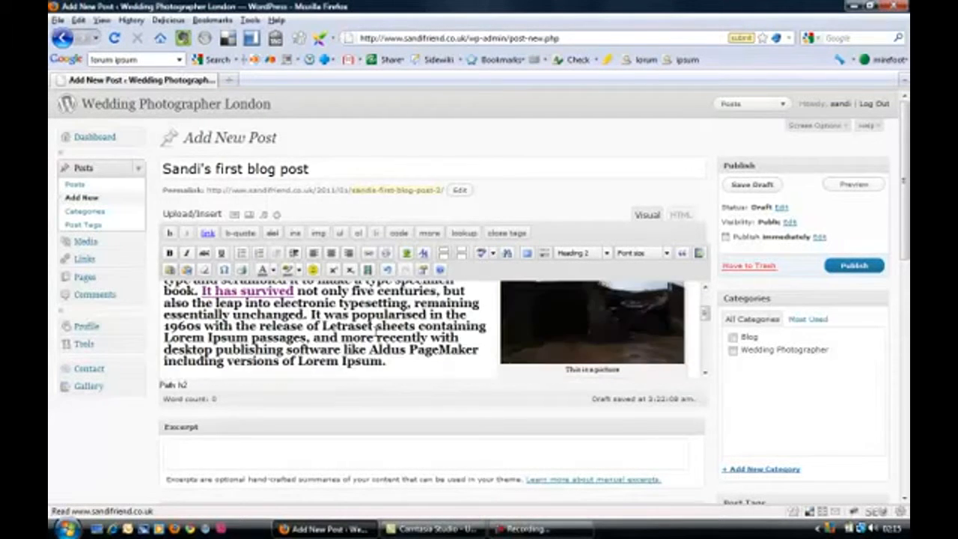
scroll(377, 329, "up", 2)
Step: Set the post's SEO description to "Wedding photography by", the photographer's name, and "in a very cold barn near wales"
scroll(336, 329, "down", 8)
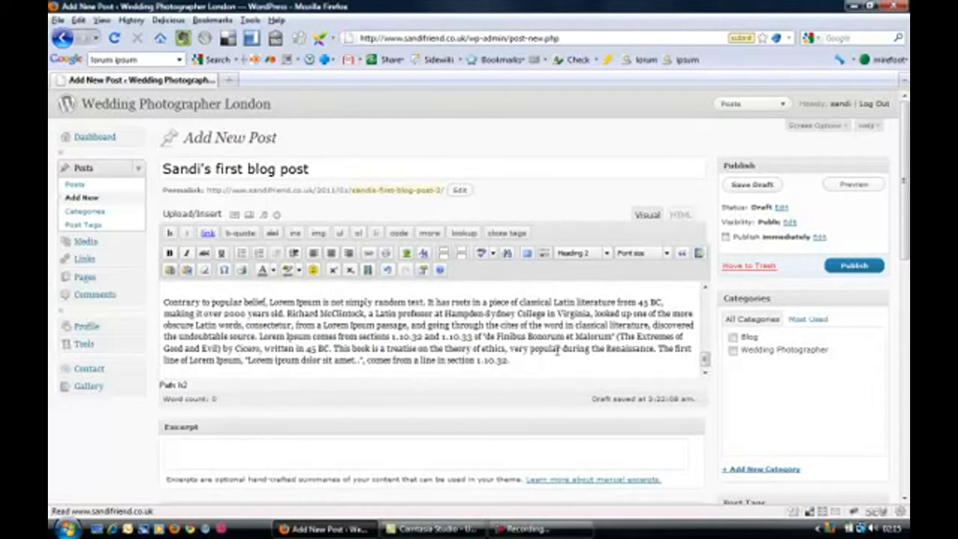
scroll(337, 345, "down", 5)
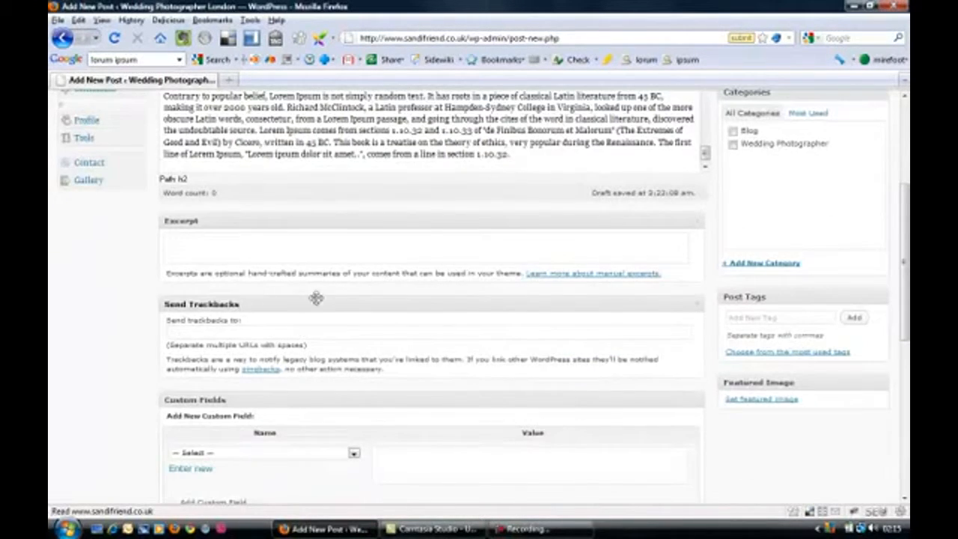
scroll(341, 284, "down", 8)
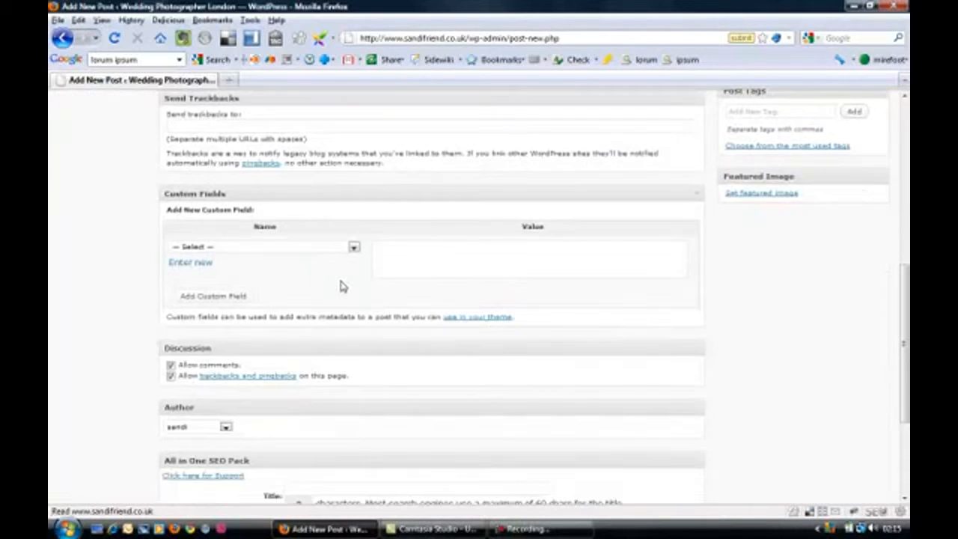
scroll(341, 285, "down", 1)
left_click(315, 354)
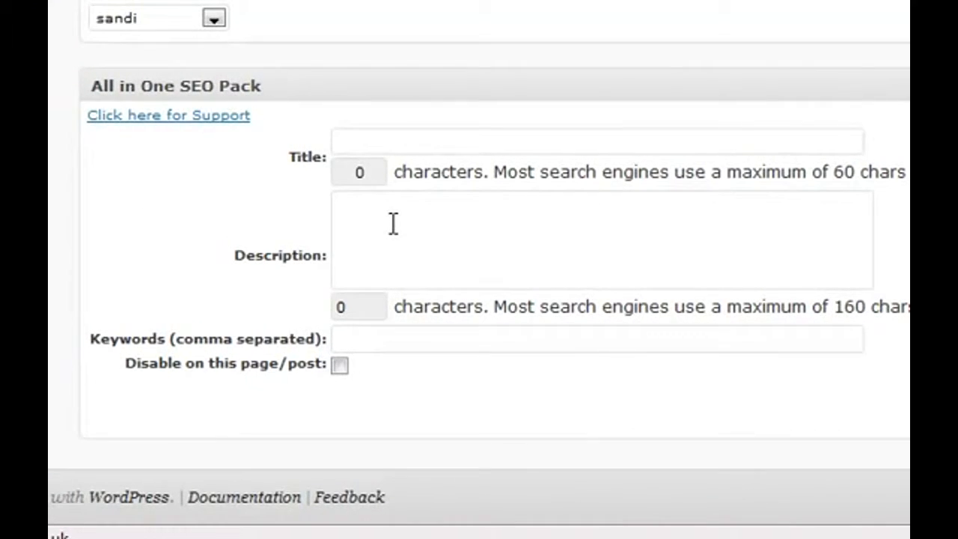
type("Wedding photography")
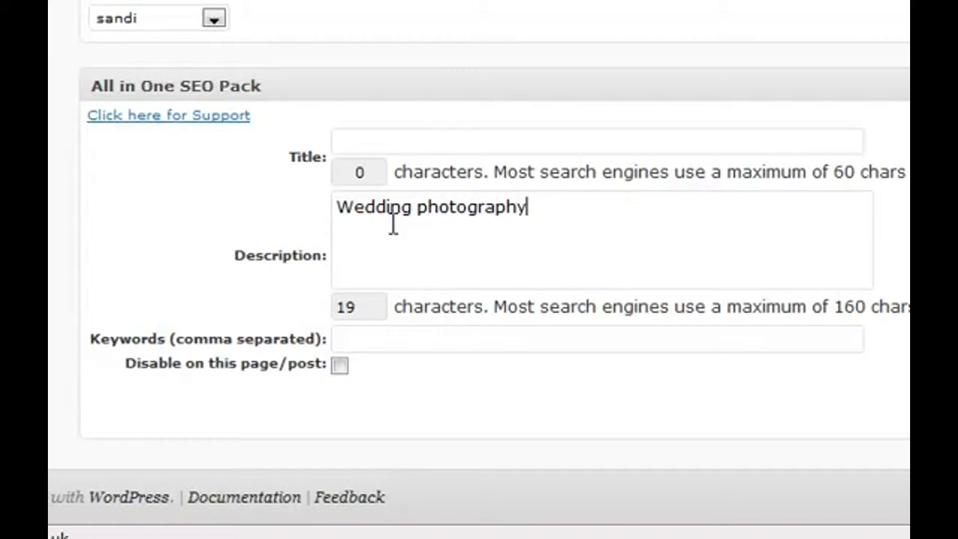
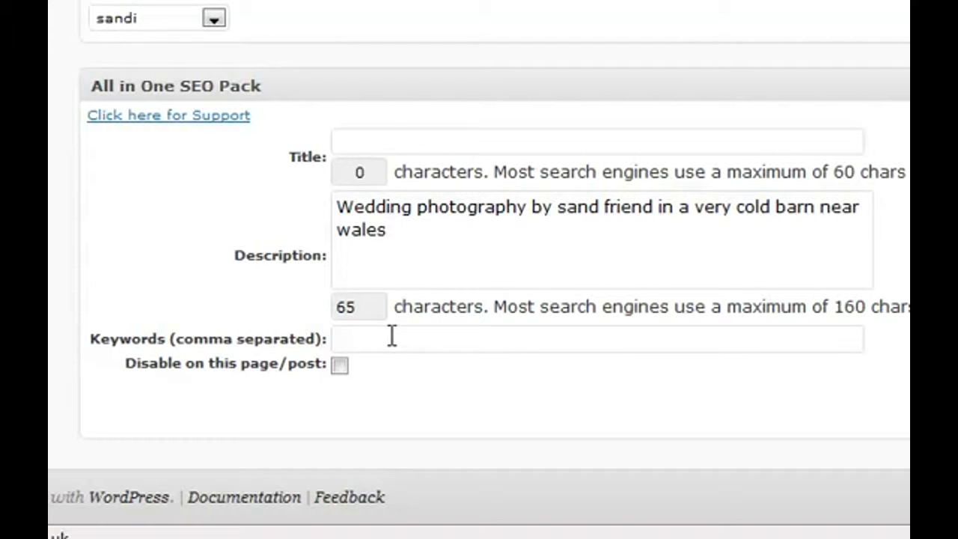
type("wedding,")
Step: Set the post's SEO keywords to "wedding, barn"
type("barn")
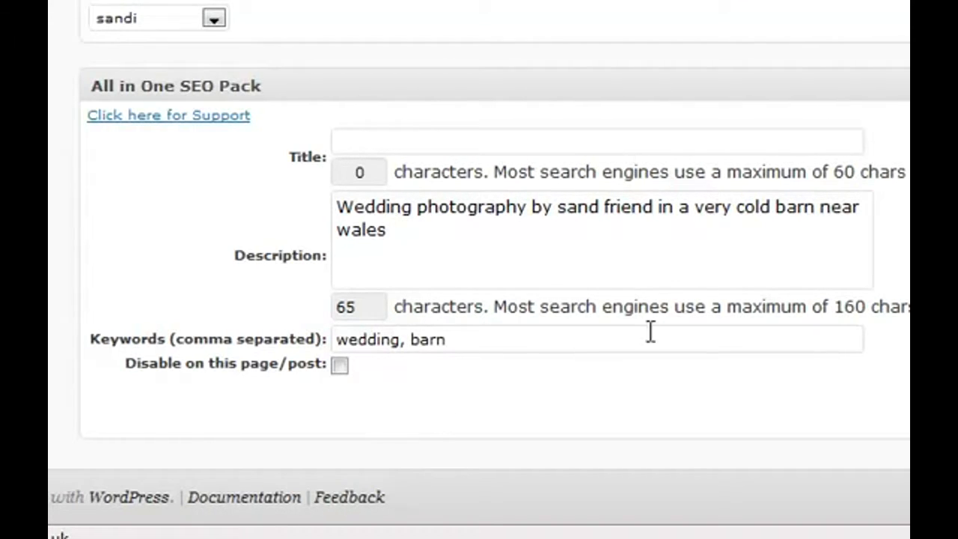
Step: Assign the post to the Wedding Photographer category and publish it
scroll(749, 339, "up", 9)
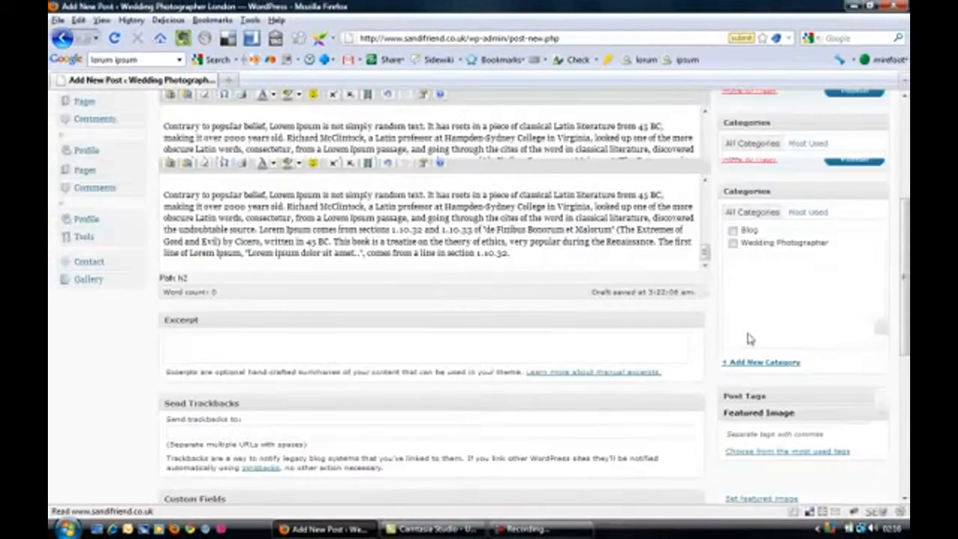
scroll(751, 339, "up", 3)
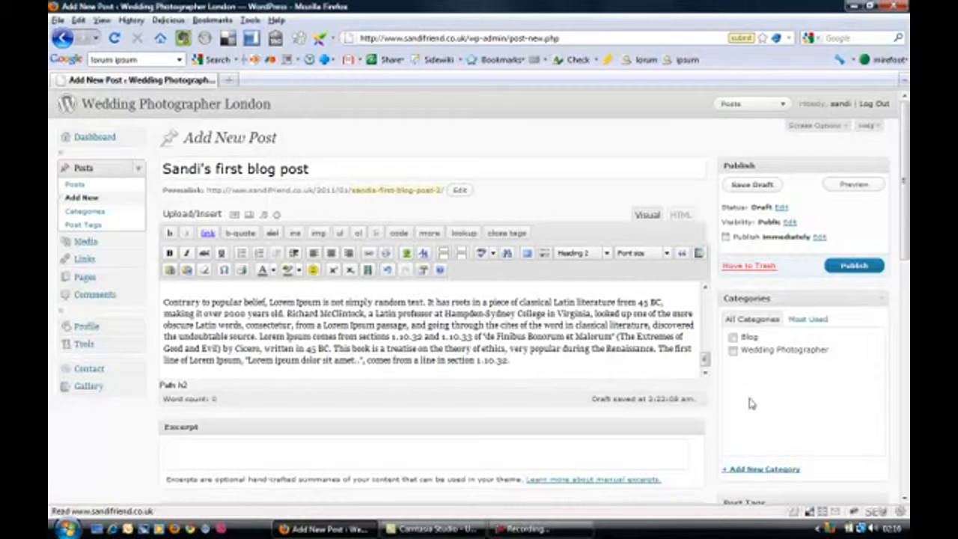
left_click(733, 350)
left_click(852, 272)
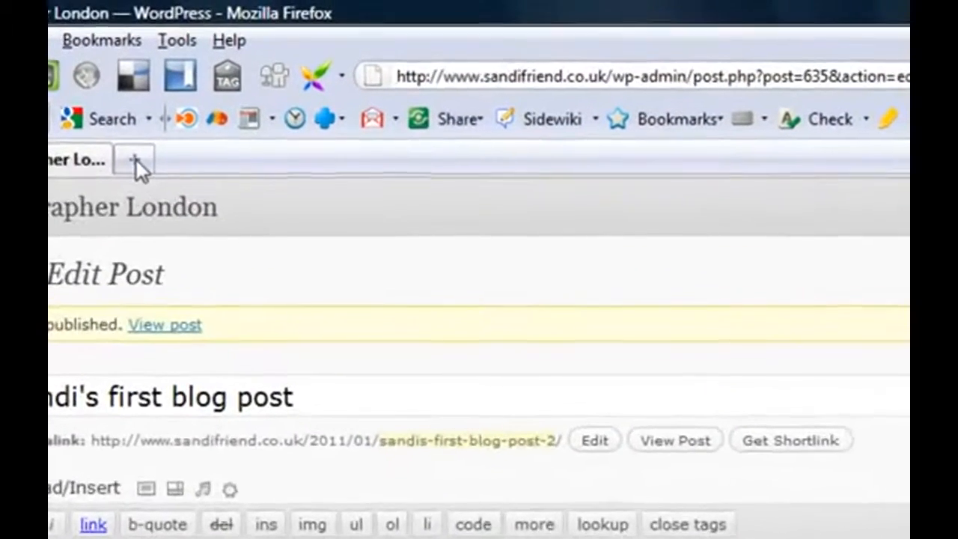
Step: Open the live photography website in a new tab and check its Blog and Wedding Photographer category pages for the published post
left_click(136, 160)
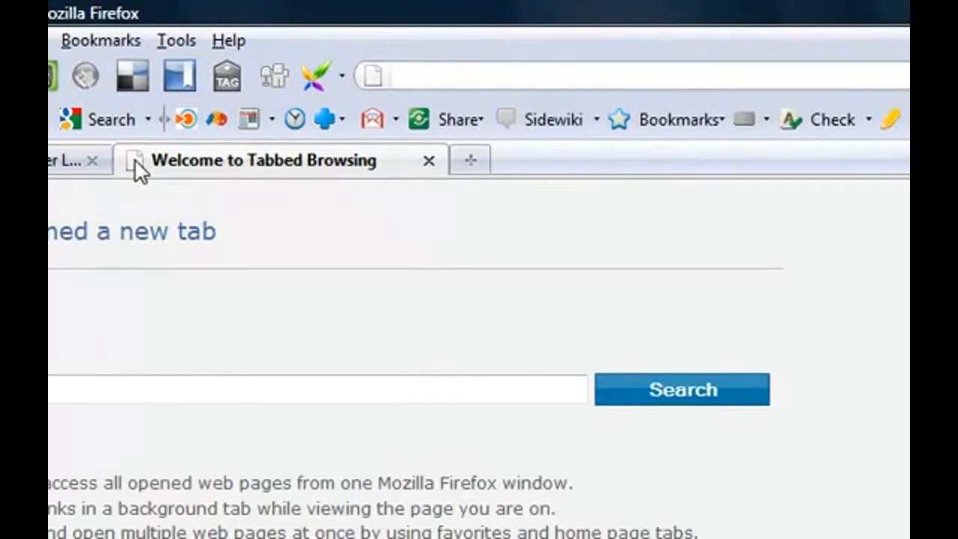
type("sand")
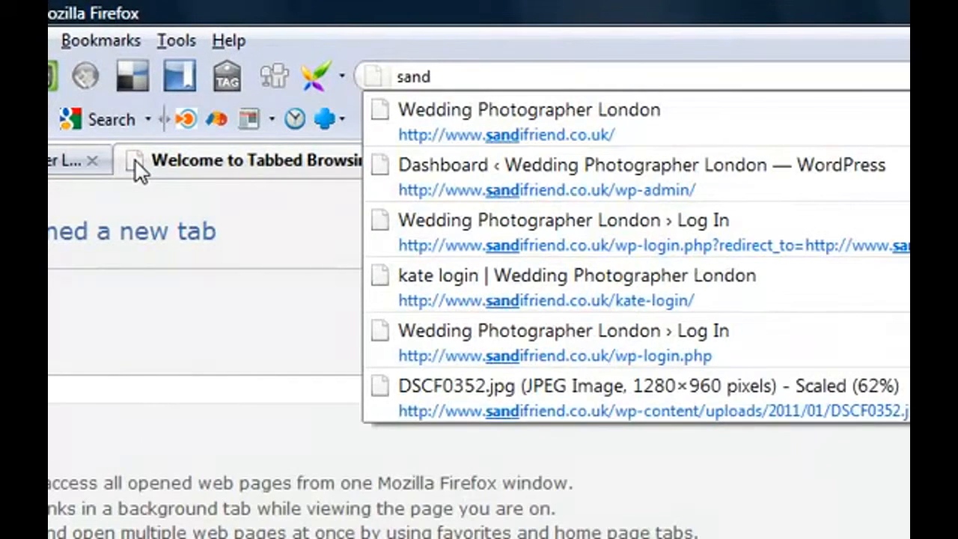
key("Down")
key("Return")
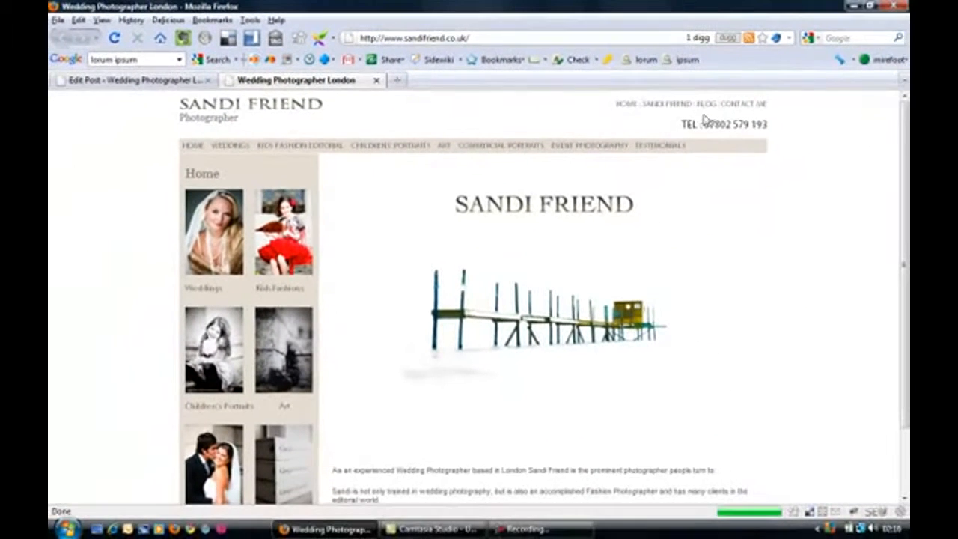
left_click(705, 106)
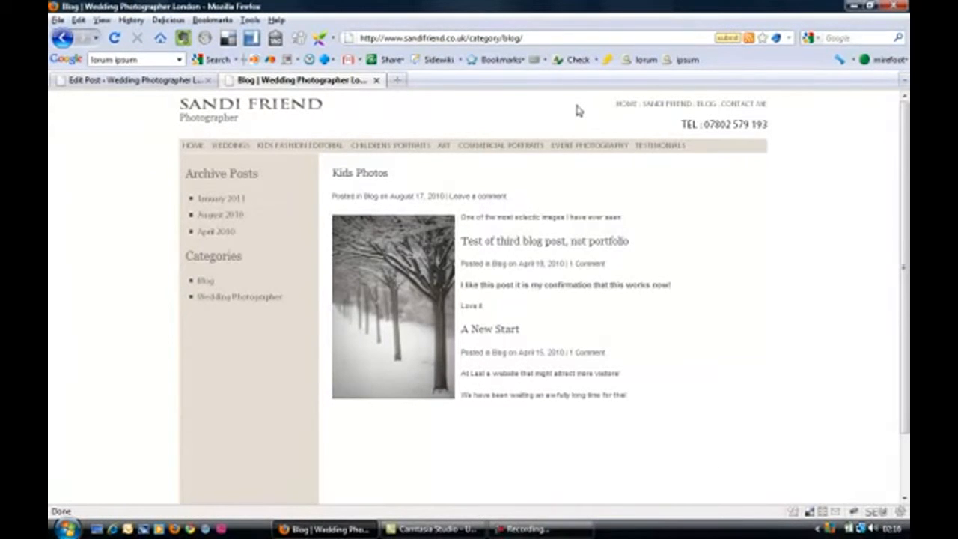
left_click(236, 302)
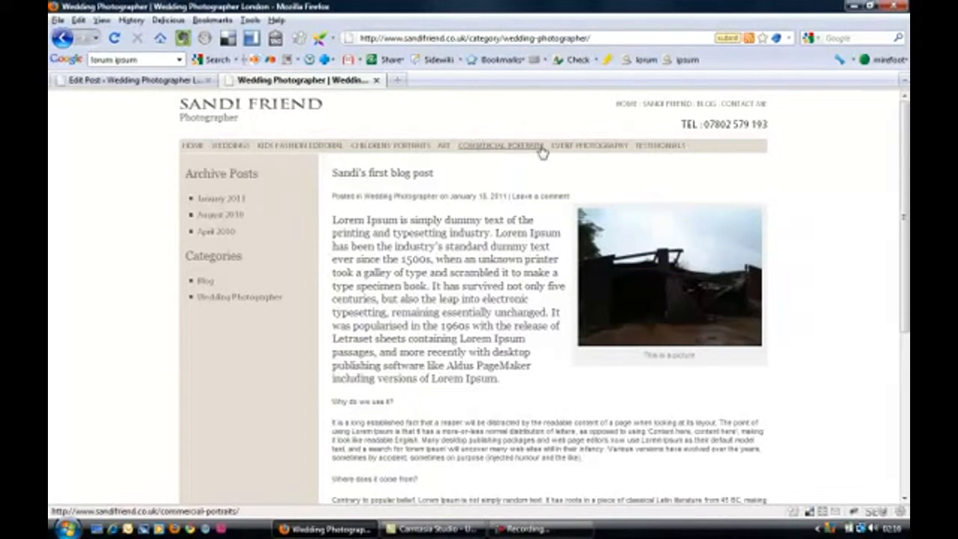
left_click(706, 104)
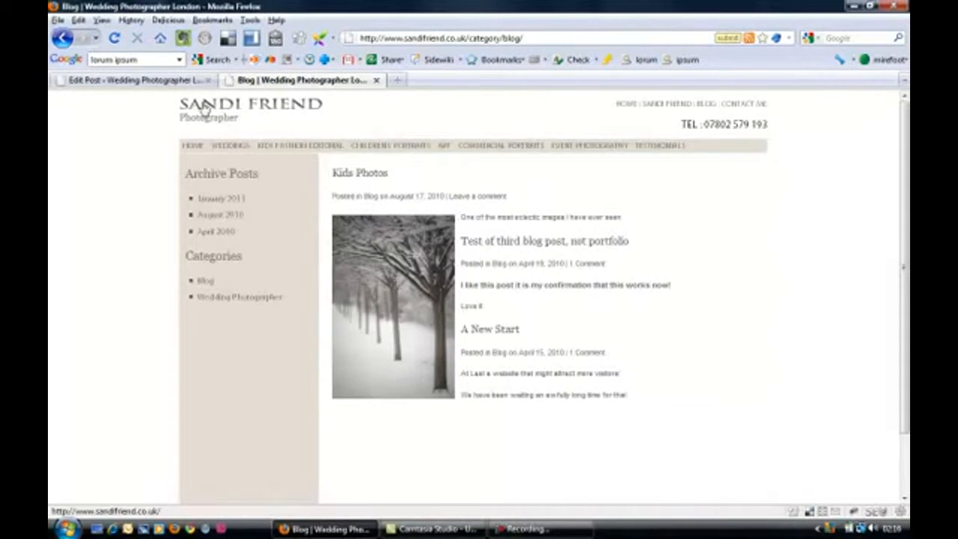
Step: Add the published post to the Blog category as well and update it
left_click(156, 83)
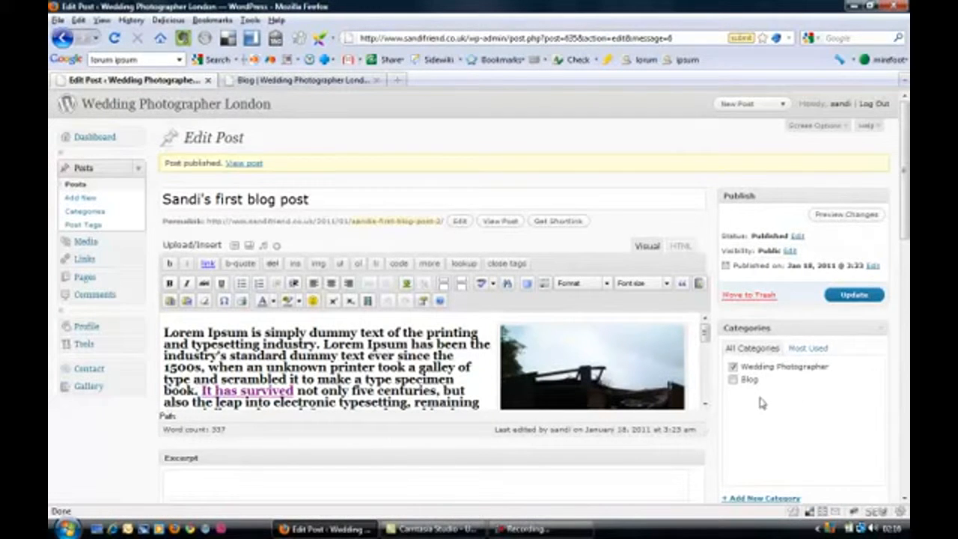
left_click(734, 380)
left_click(858, 299)
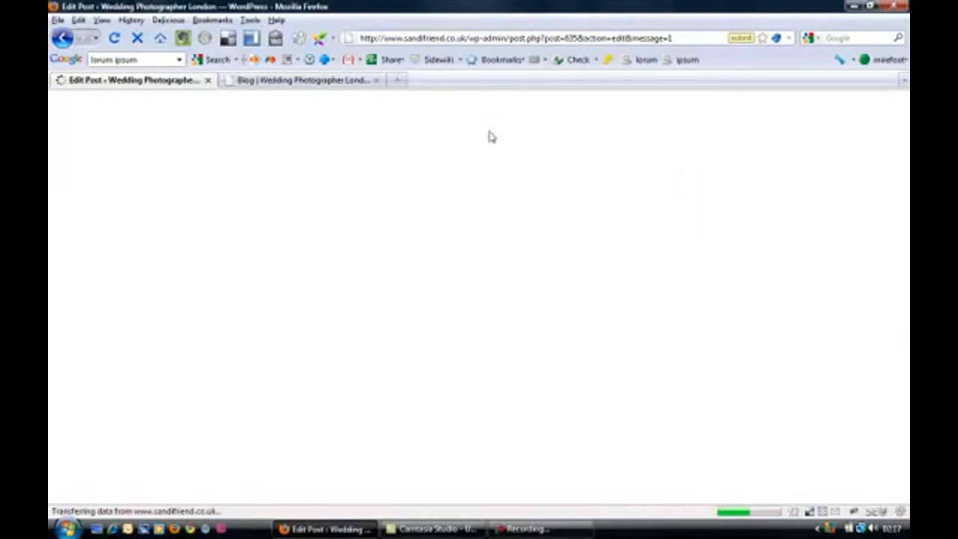
Step: Reload the live site's Blog page and look through the published post
left_click(329, 81)
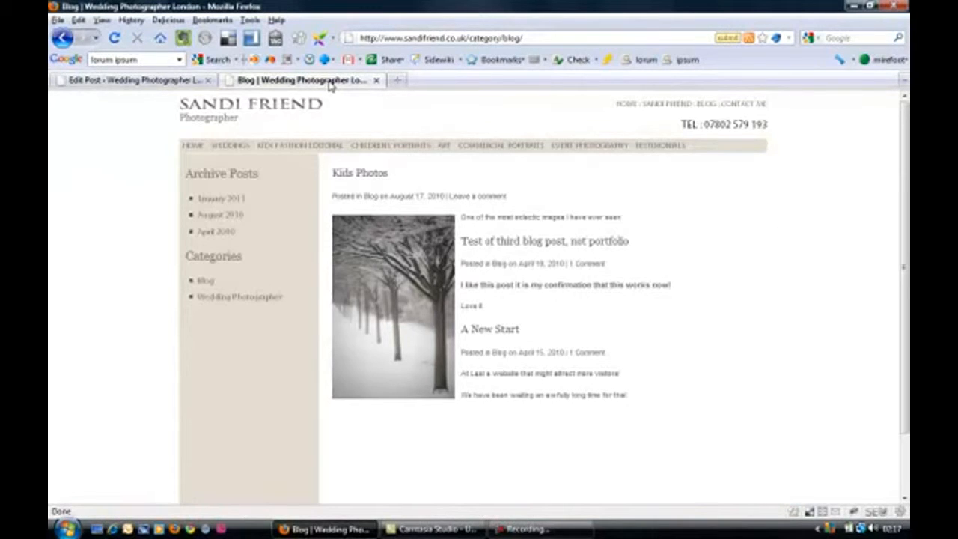
key("F5")
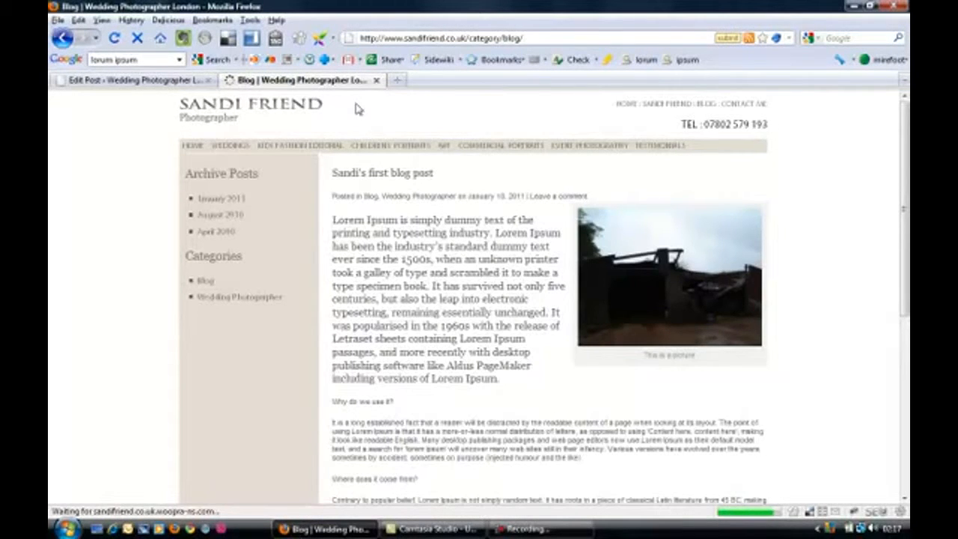
scroll(430, 247, "down", 6)
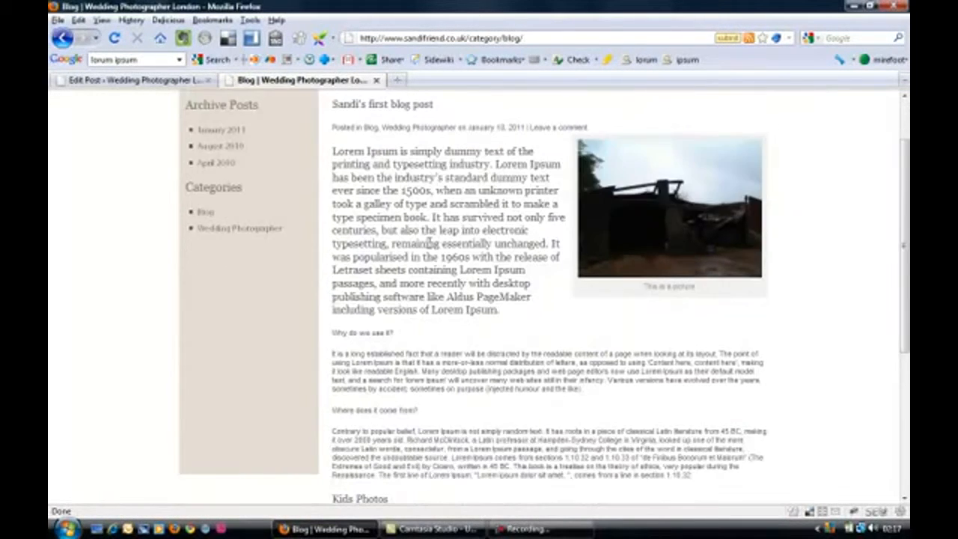
scroll(484, 326, "up", 6)
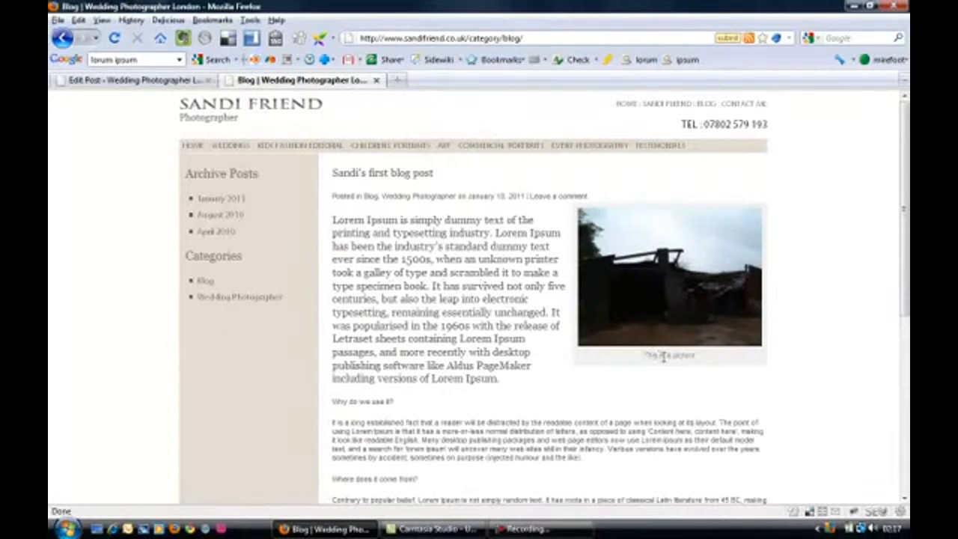
Step: Check the post image's caption and tooltip, view the image at full size, and return to the Blog page
left_click_drag(694, 355, 641, 364)
left_click(657, 374)
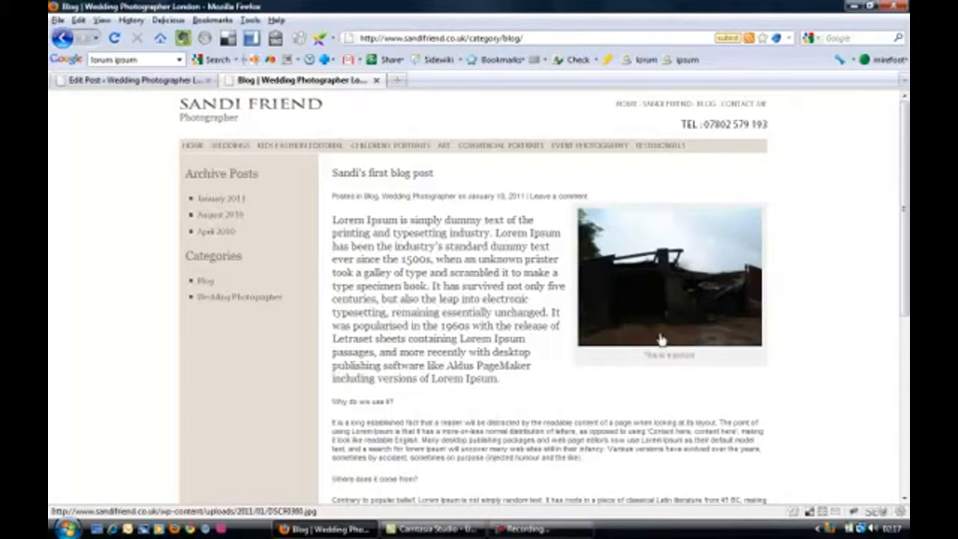
left_click(656, 273)
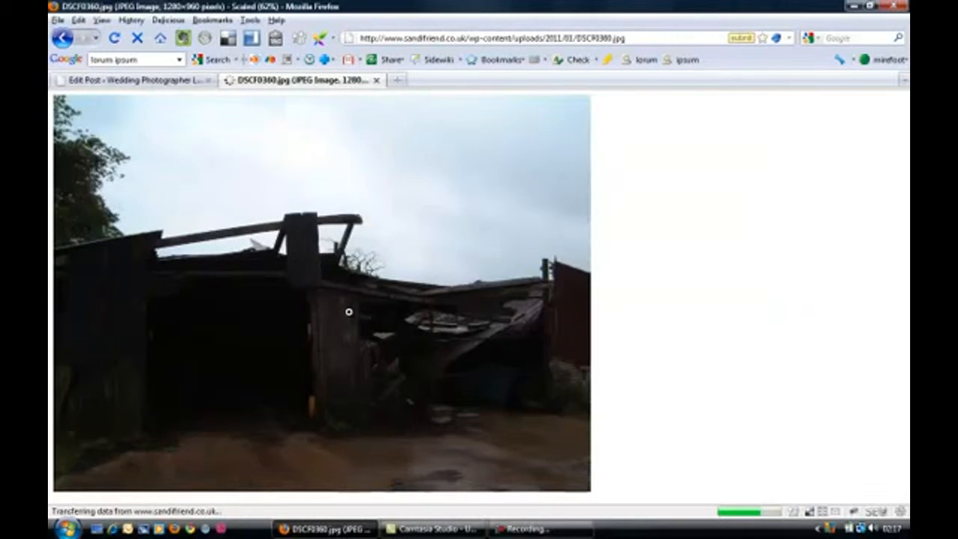
left_click(63, 39)
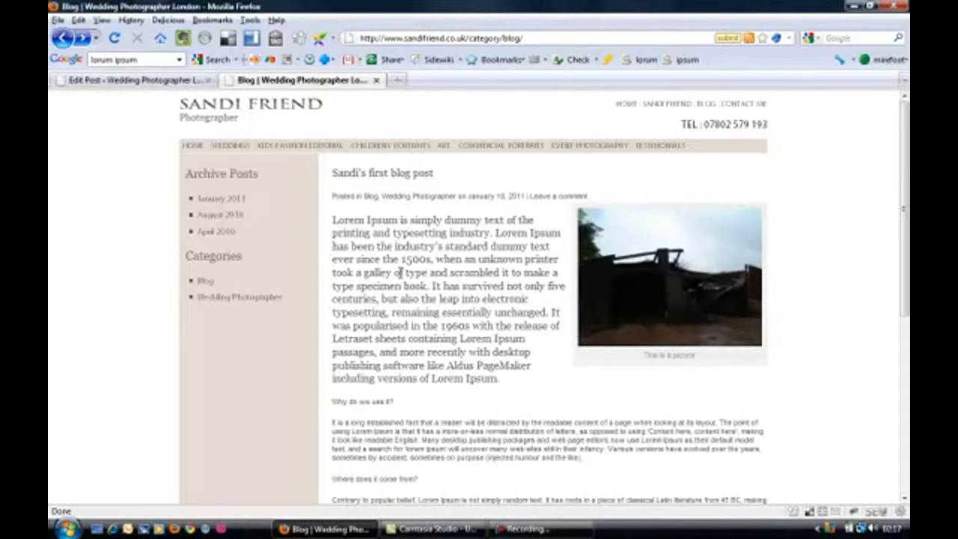
Step: Move the newly published first blog post to the trash from the WordPress posts list, and return to the Dashboard
left_click(157, 81)
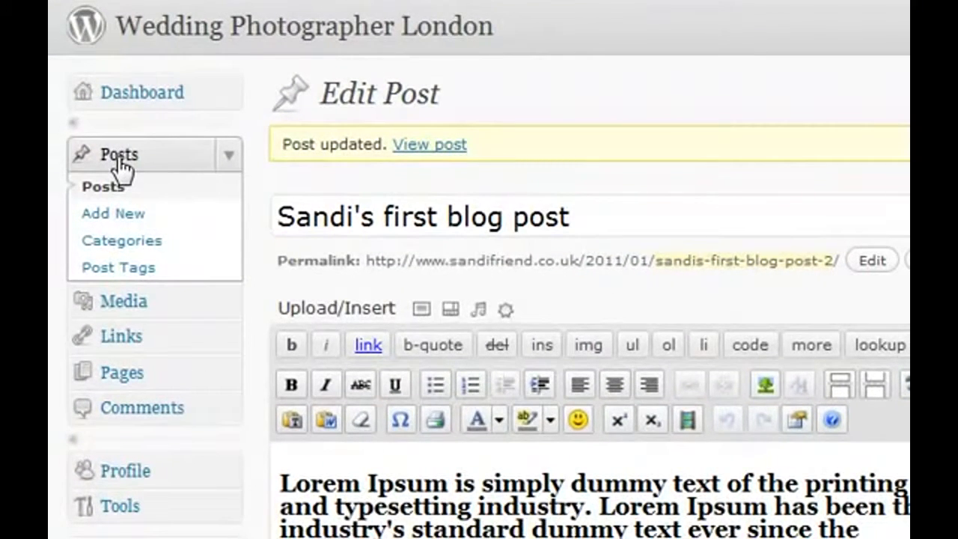
left_click(120, 161)
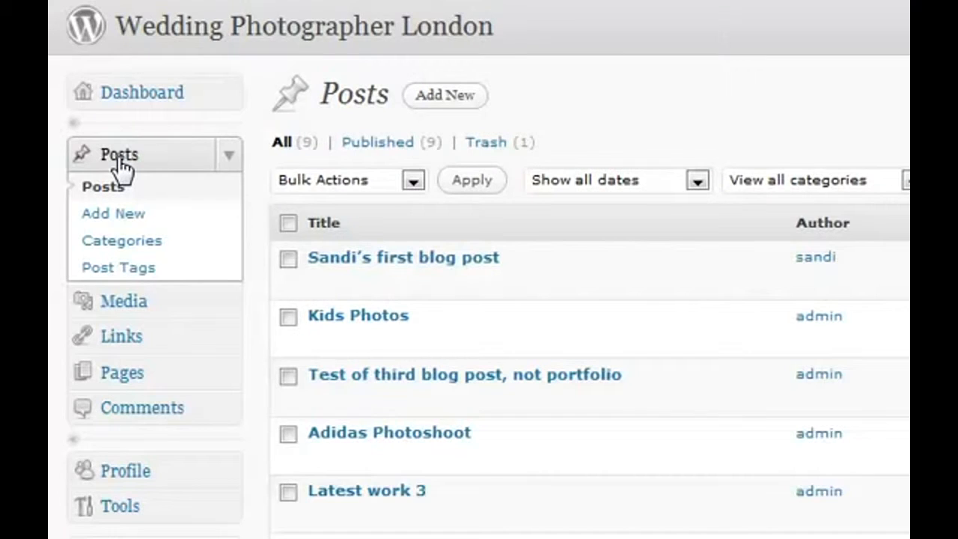
mouse_move(374, 265)
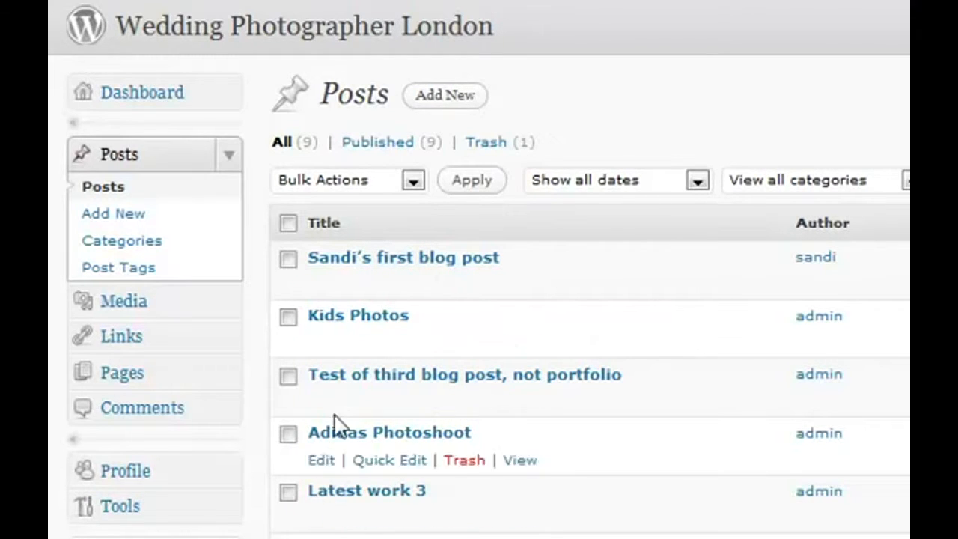
mouse_move(417, 271)
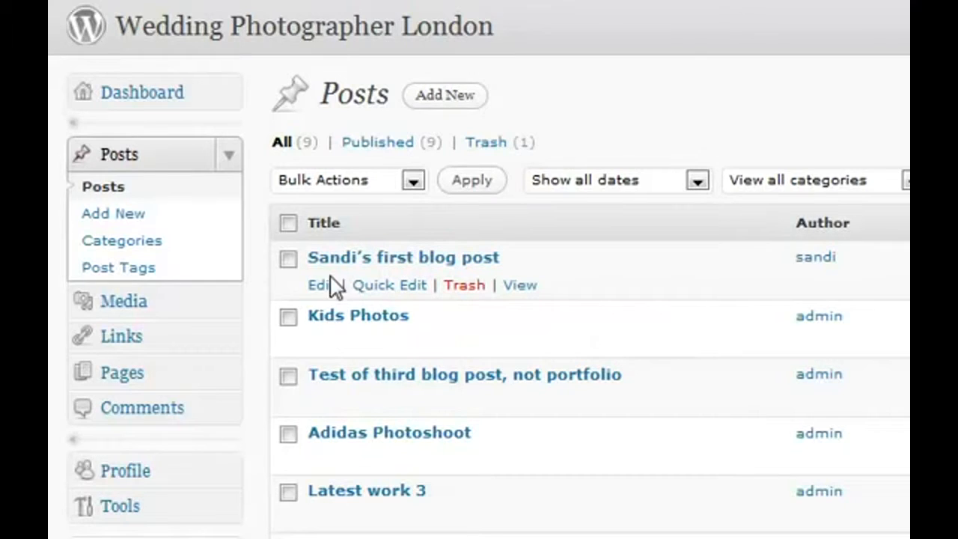
left_click(464, 286)
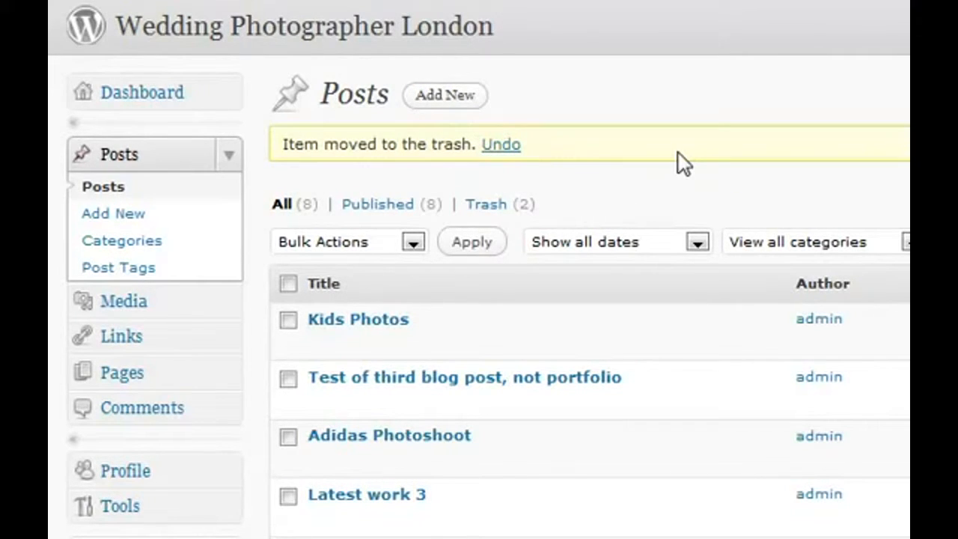
left_click(156, 100)
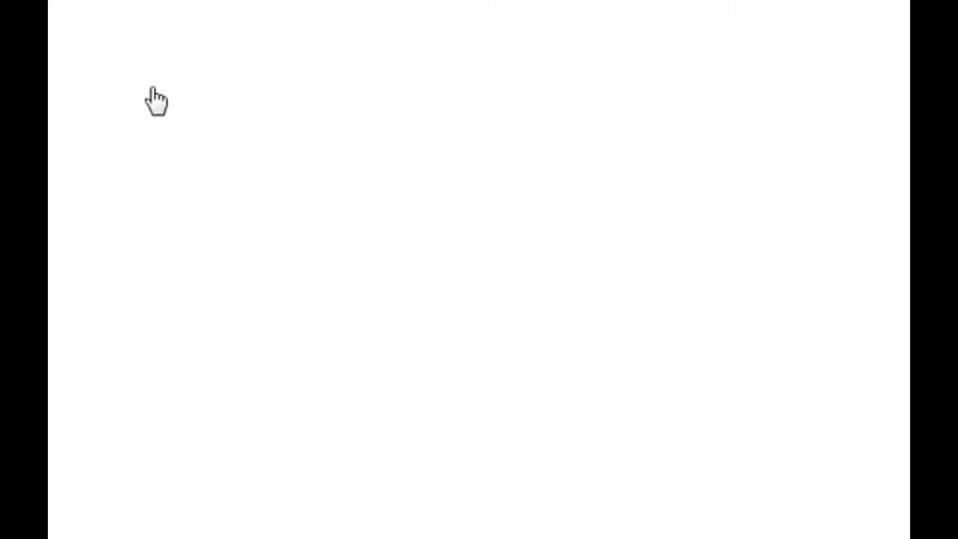